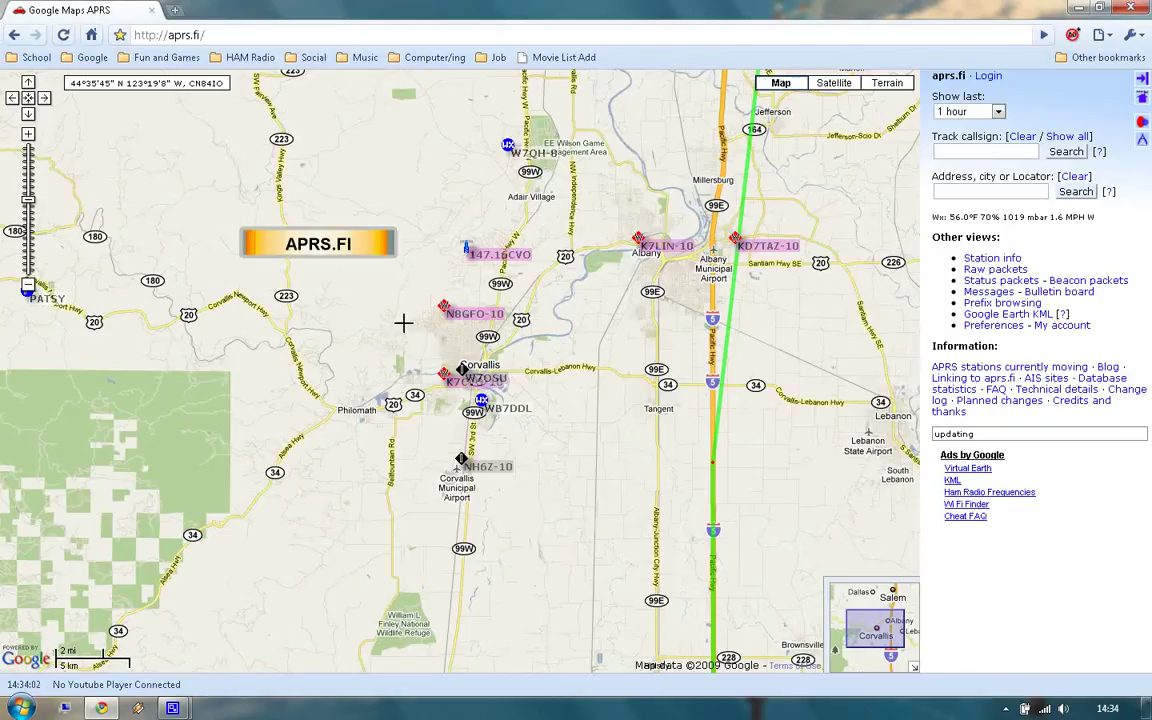
Show the last 24 hours of station activity and examine the tracks around Corvallis and Albany.
mouse_move(406, 322)
mouse_down()
mouse_move(471, 243)
mouse_move(392, 274)
mouse_move(420, 302)
mouse_move(394, 319)
mouse_up()
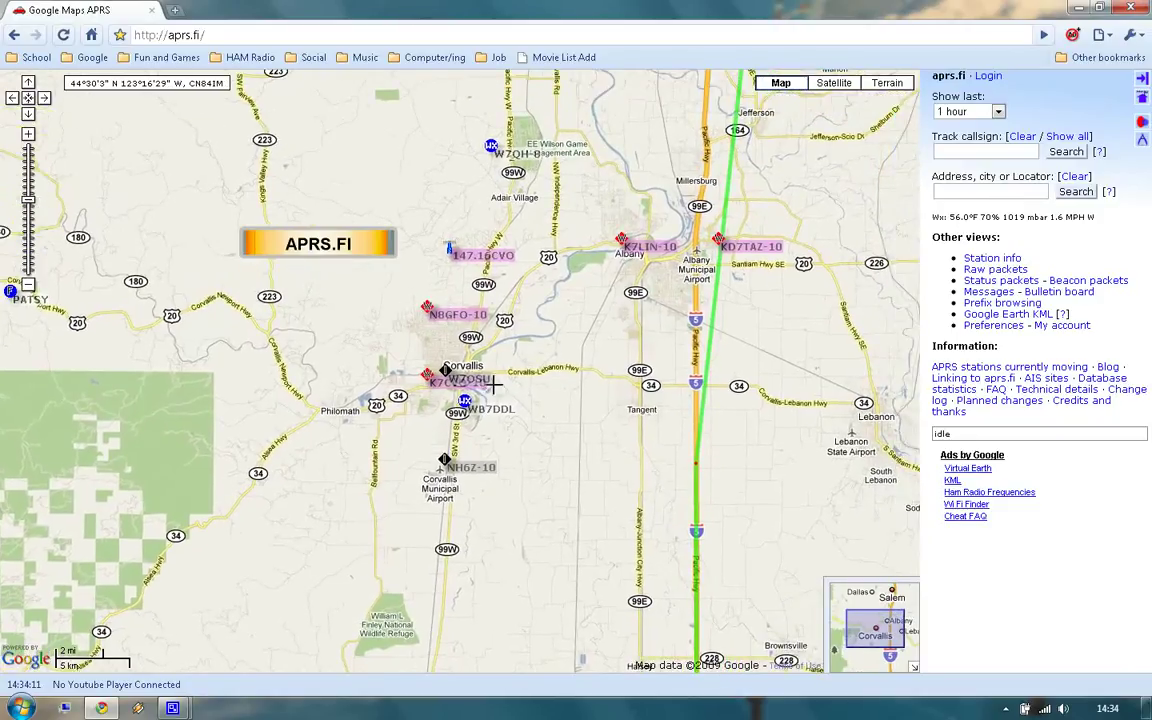
drag(765, 334, 722, 448)
drag(763, 177, 743, 89)
drag(700, 569, 723, 531)
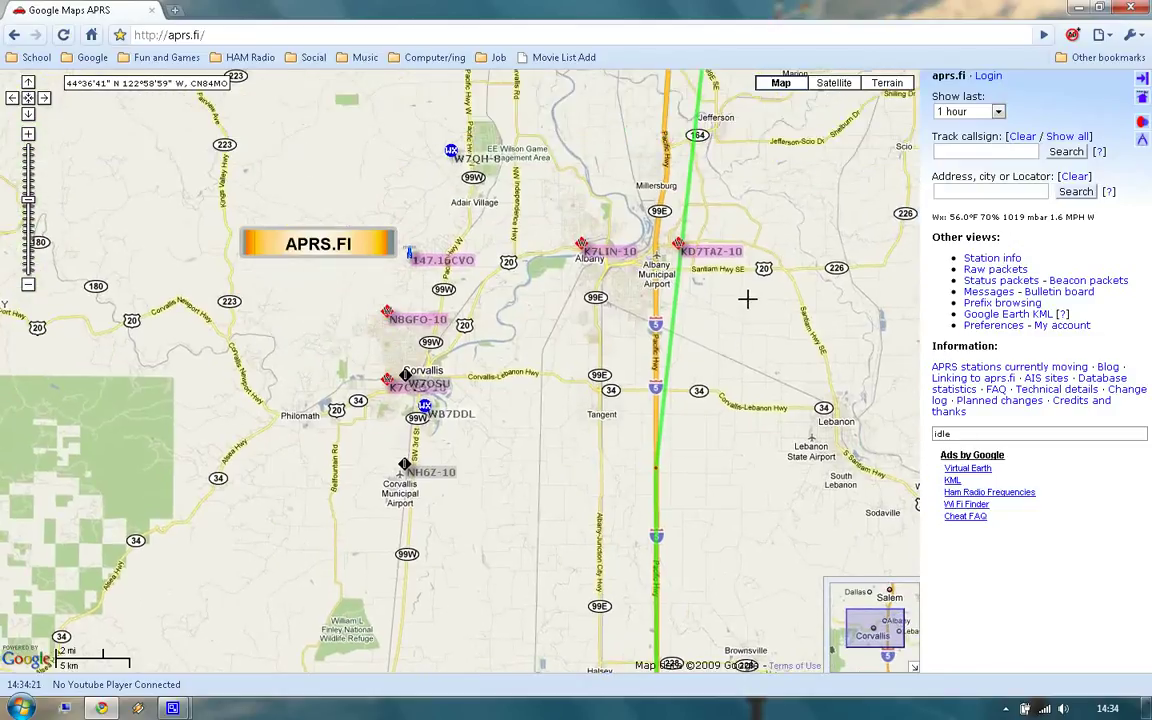
click(1000, 112)
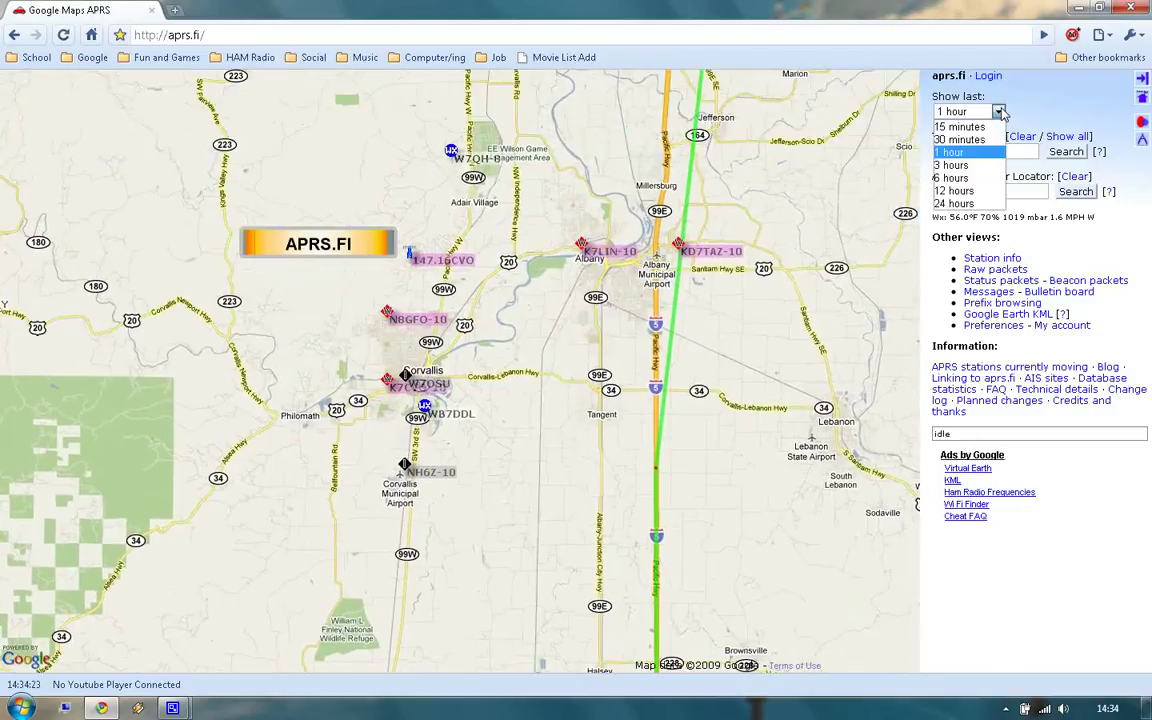
click(988, 205)
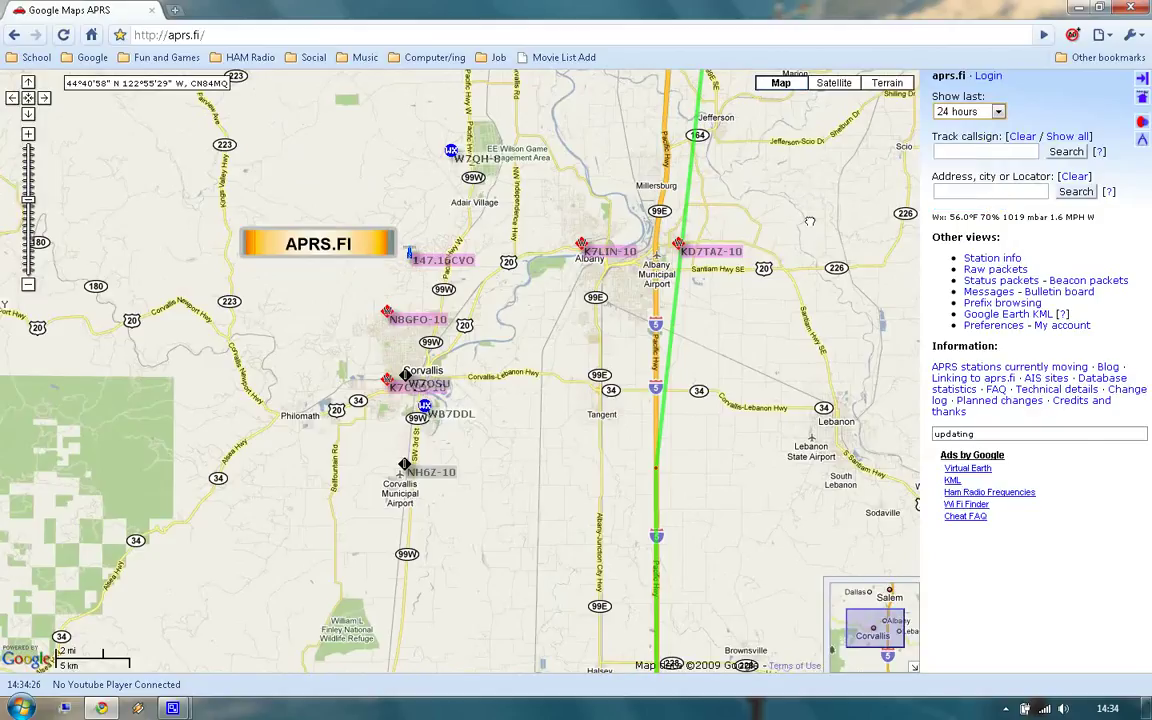
mouse_move(802, 132)
mouse_down()
mouse_move(786, 285)
mouse_move(790, 110)
mouse_up()
mouse_move(755, 420)
mouse_down()
mouse_move(752, 262)
mouse_move(743, 427)
mouse_up()
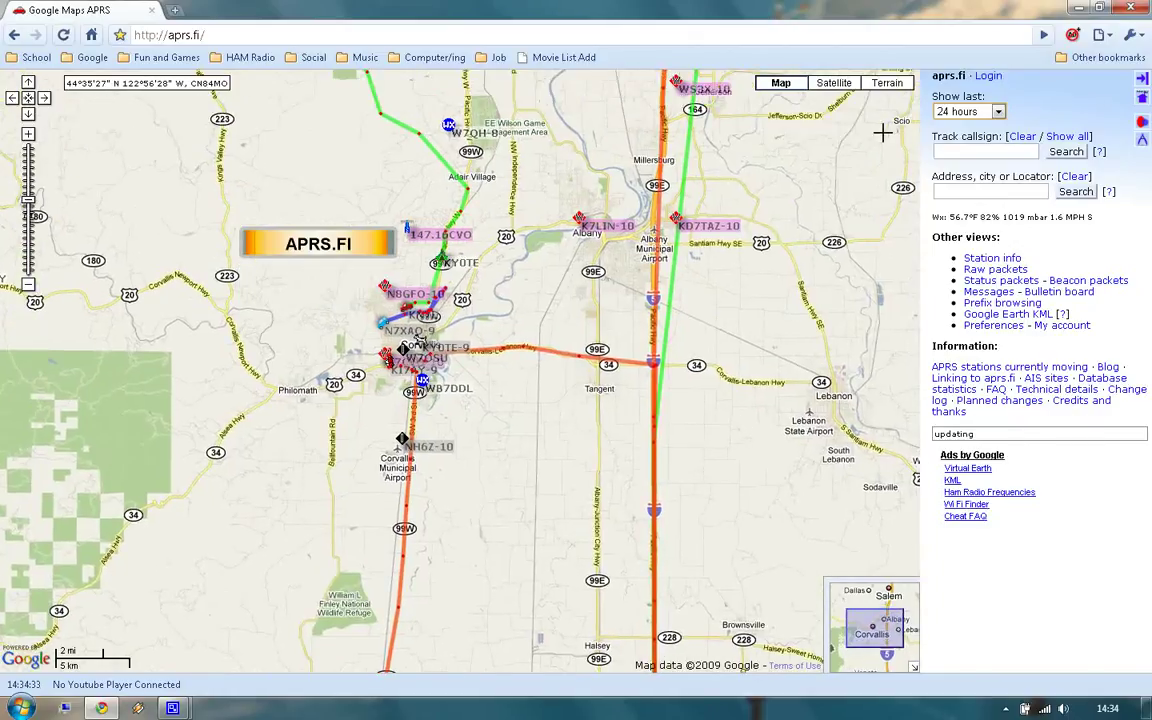
Limit the displayed history to 1 hour and track the callsign W7OSU-2.
click(1000, 112)
click(977, 152)
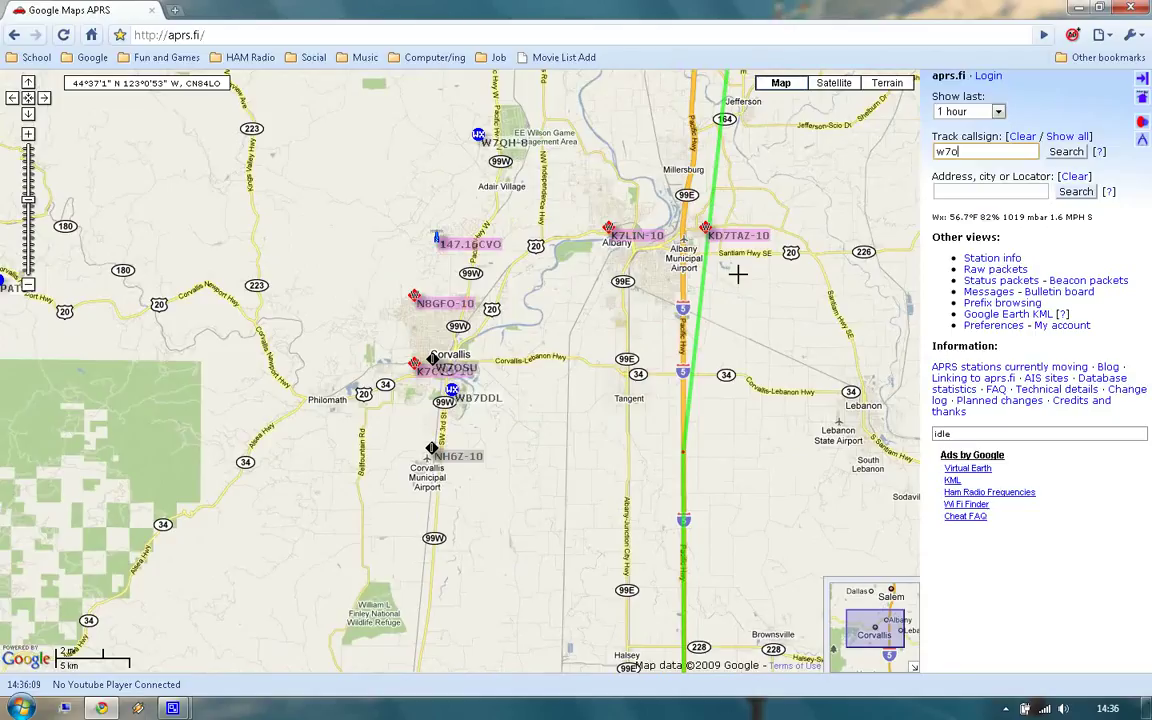
text(u-2)
key(Return)
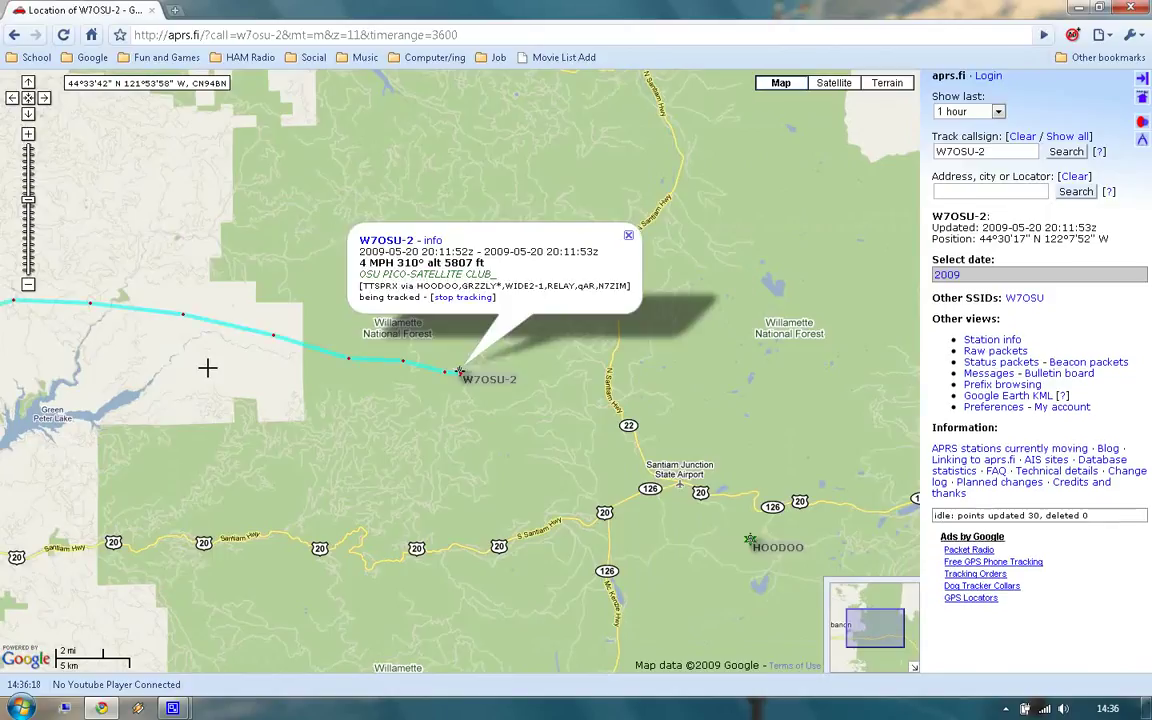
Examine the W7OSU-2 track and read the time, speed, altitude, comment and packet path in its info balloon.
mouse_move(193, 386)
mouse_down()
mouse_move(344, 425)
mouse_move(473, 413)
mouse_move(494, 360)
mouse_move(466, 377)
mouse_up()
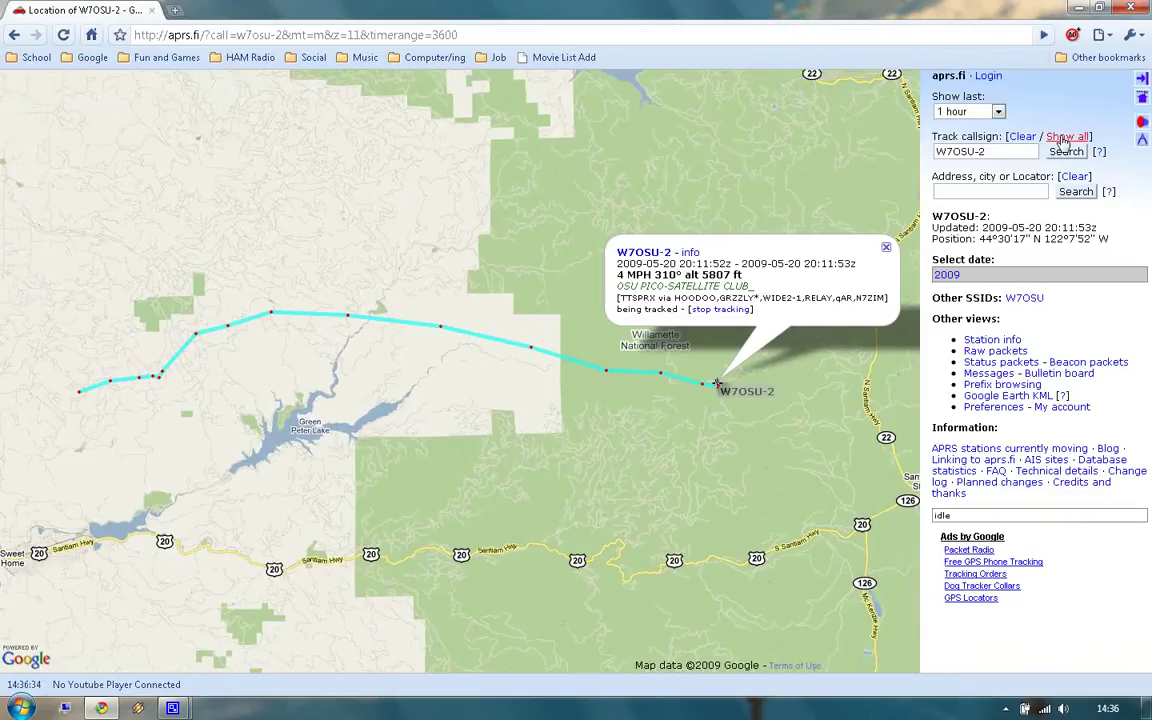
drag(431, 224, 390, 248)
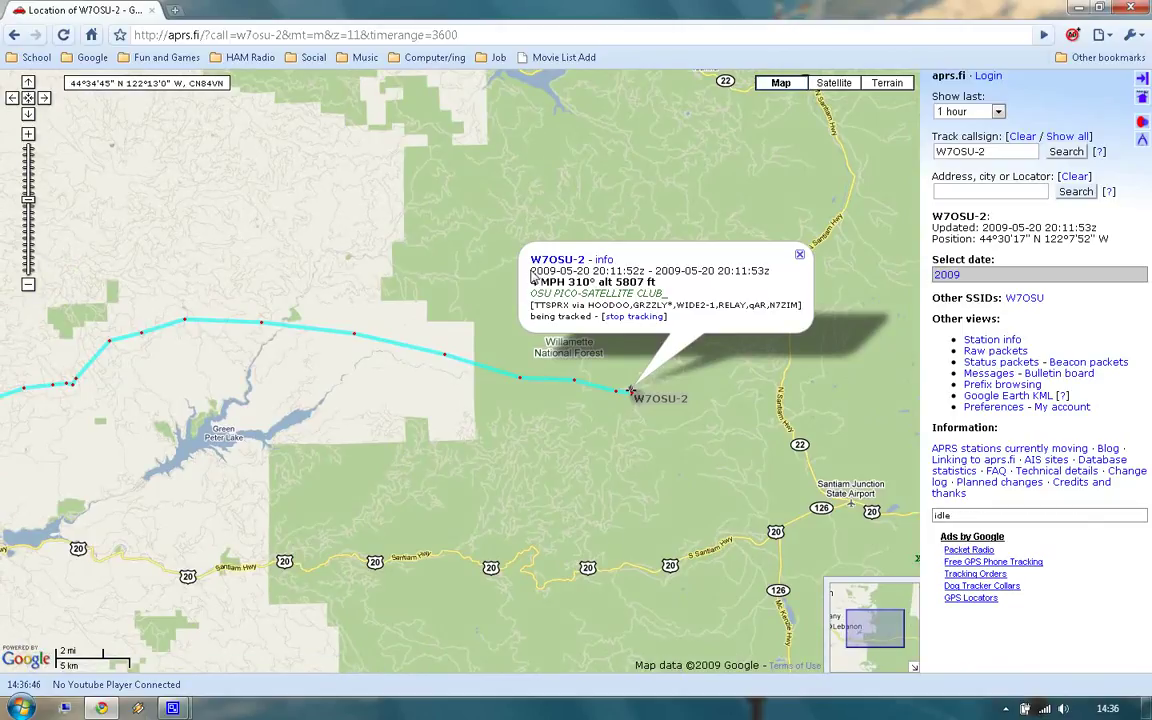
drag(531, 274, 773, 271)
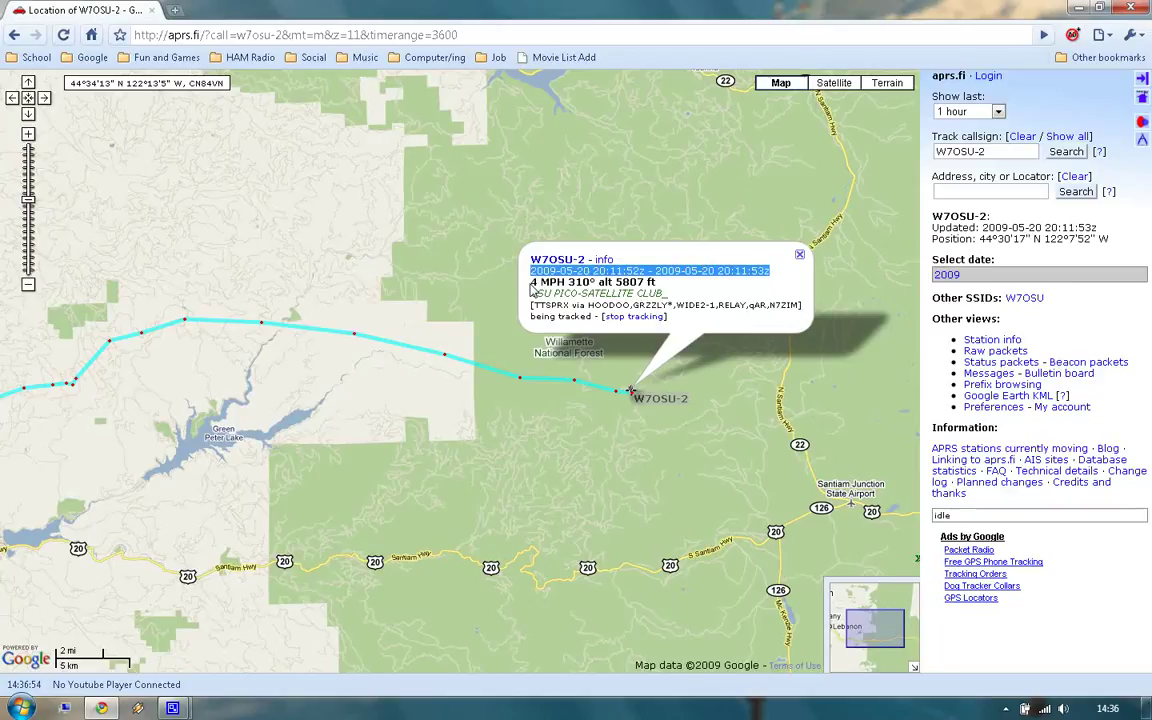
drag(533, 283, 656, 283)
drag(529, 296, 650, 294)
click(537, 306)
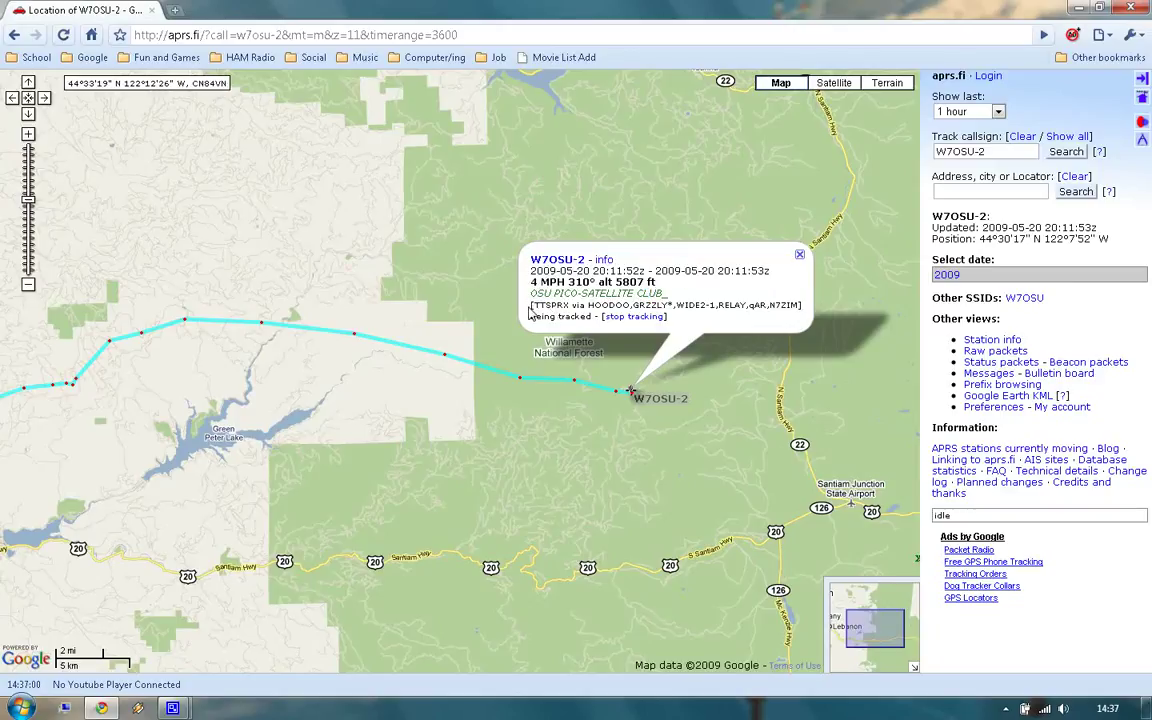
drag(539, 306, 684, 306)
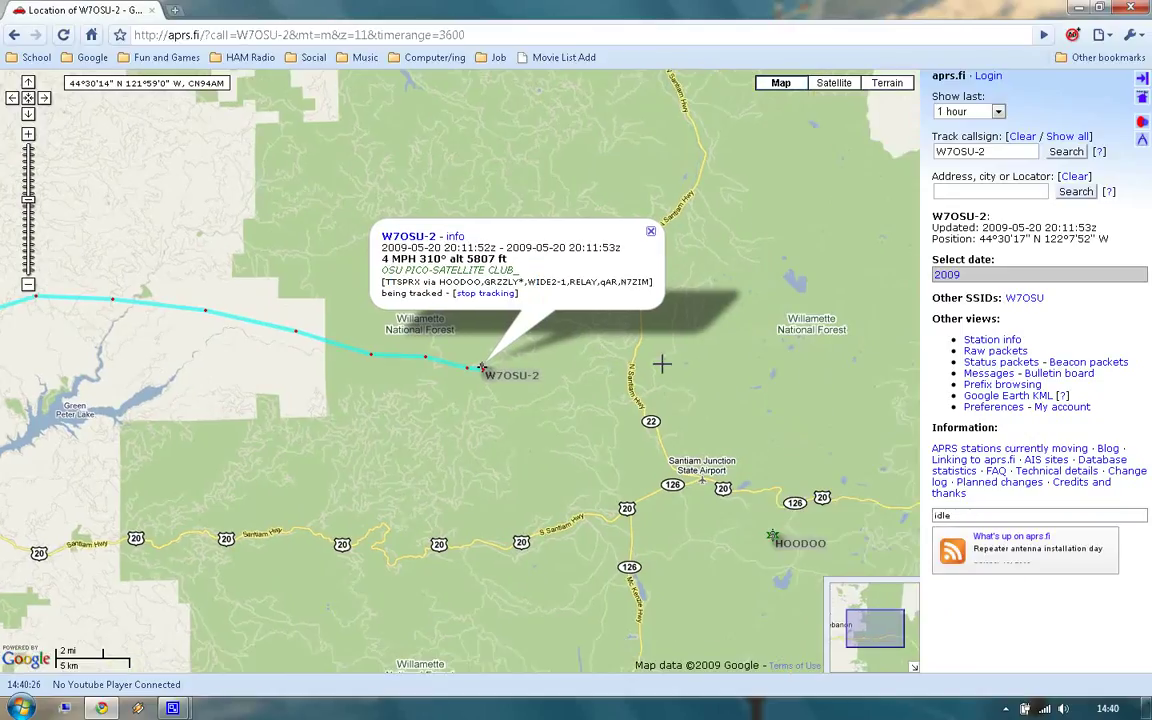
Clear the tracked callsign and bring the map back to the Corvallis area.
click(1025, 140)
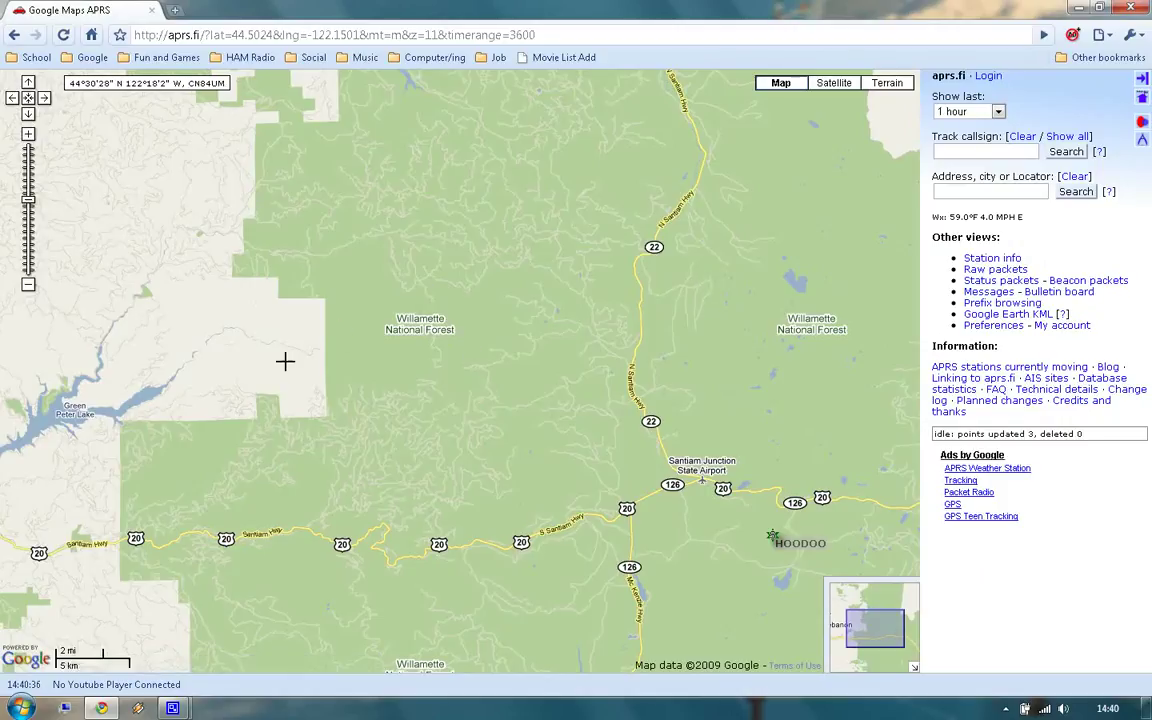
drag(347, 401, 643, 398)
drag(120, 375, 1063, 327)
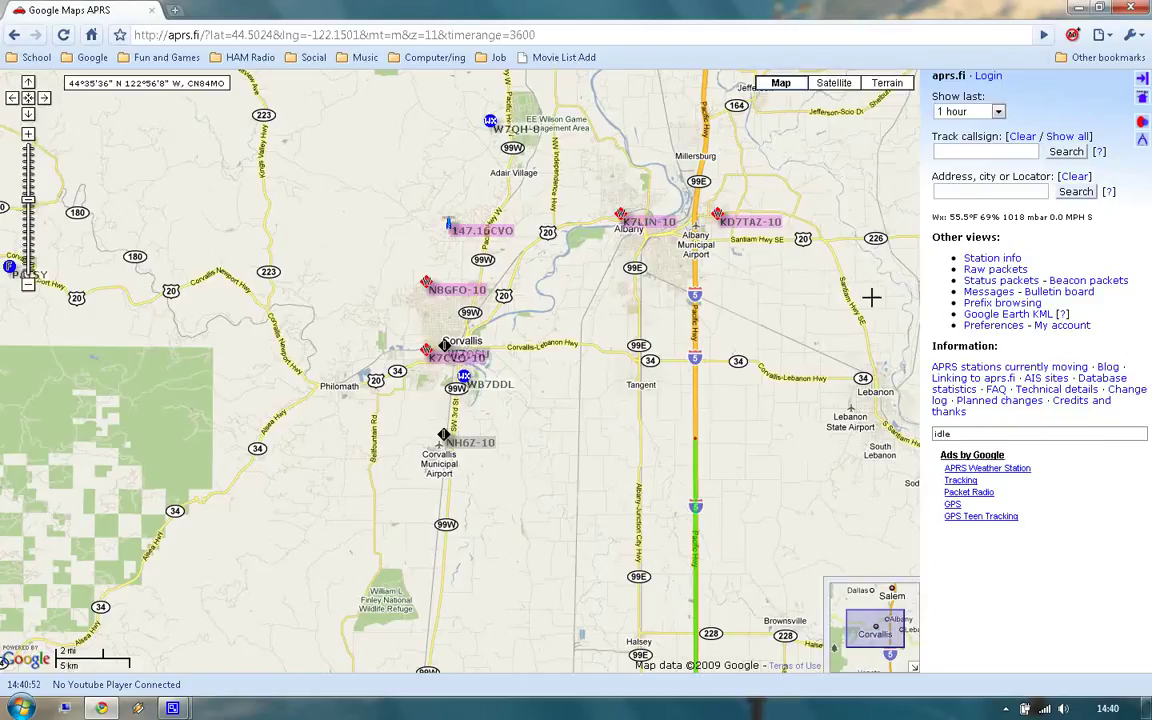
Highlight the Google Earth KML link and review the time range choices, keeping 1 hour.
drag(1070, 314, 950, 314)
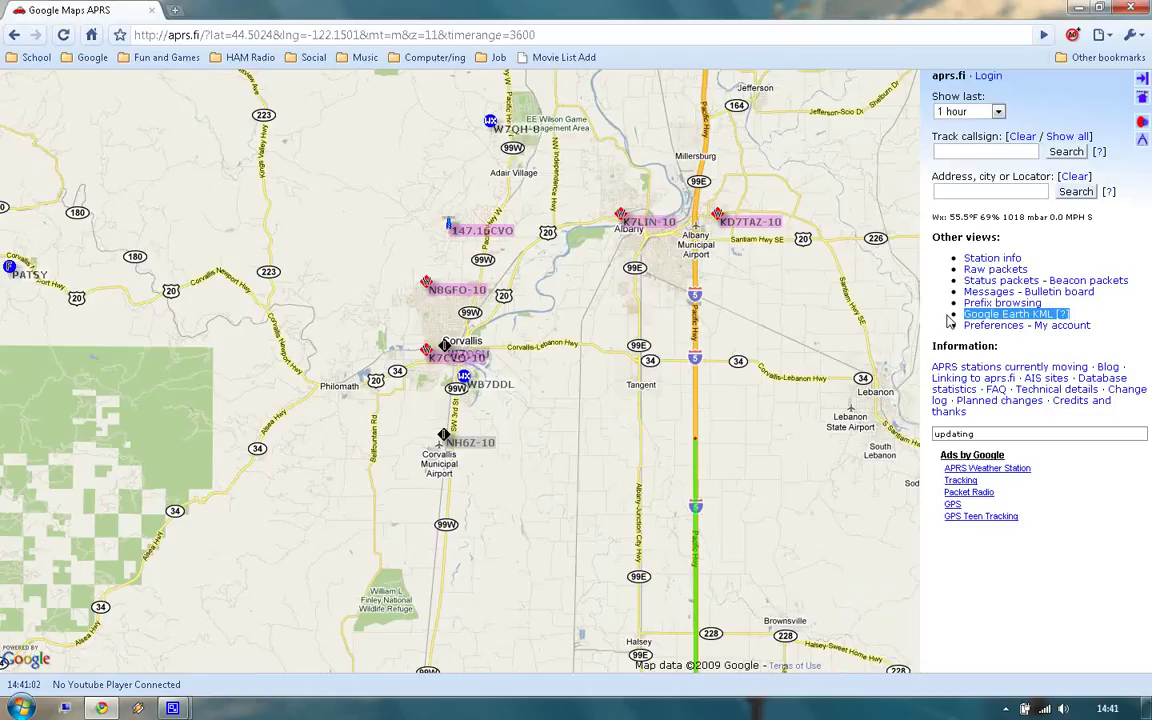
mouse_move(600, 220)
click(998, 112)
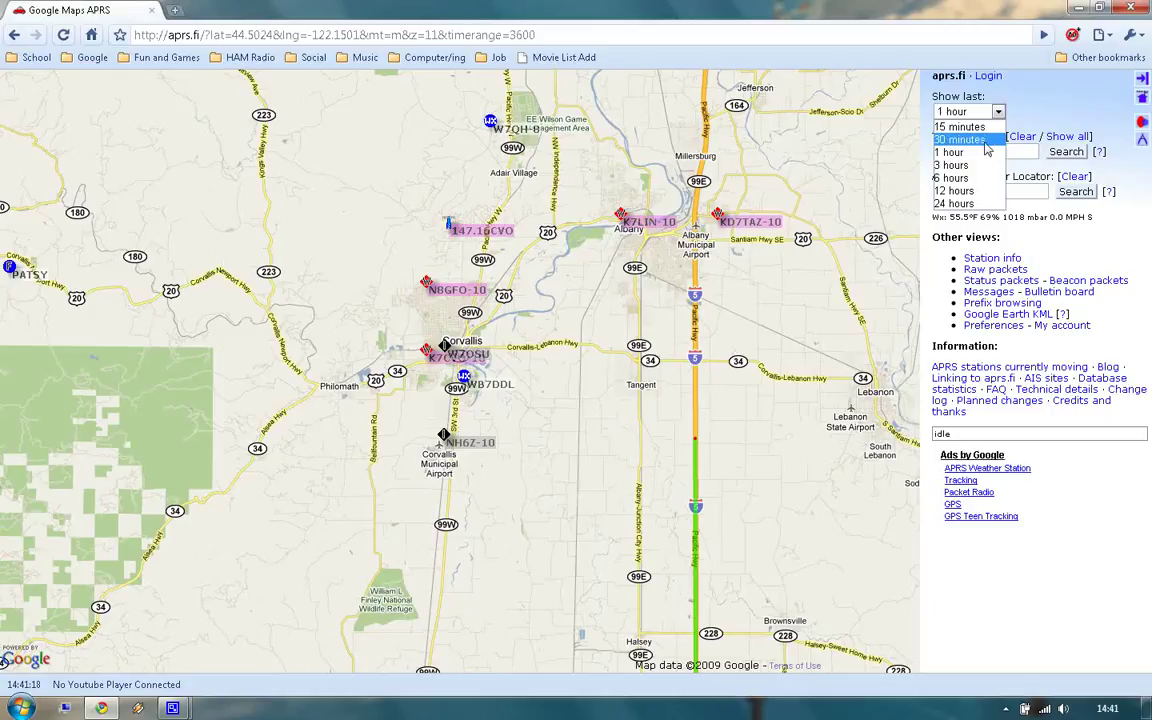
click(977, 152)
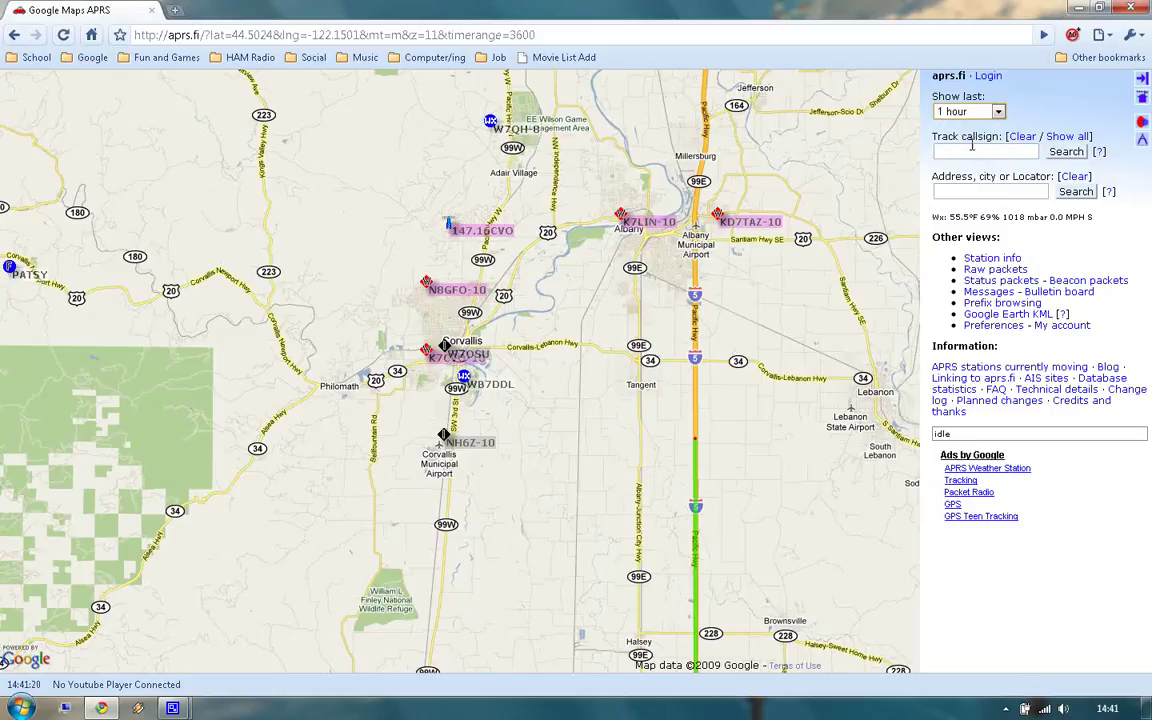
mouse_move(914, 266)
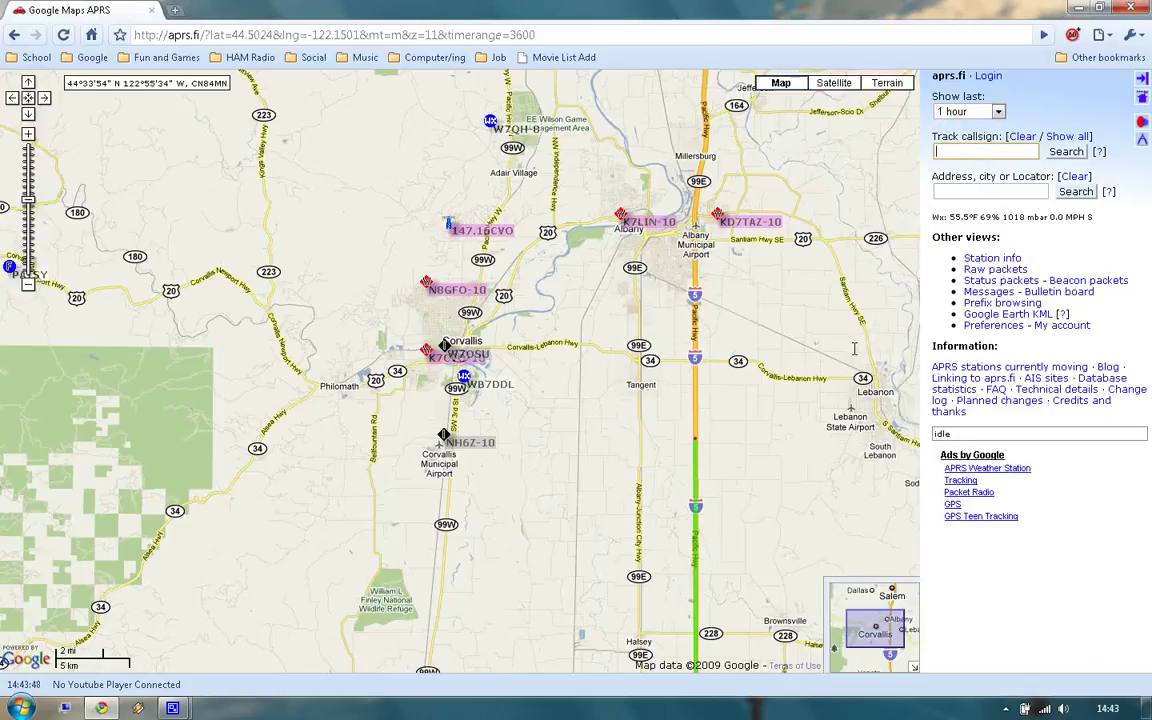
click(950, 151)
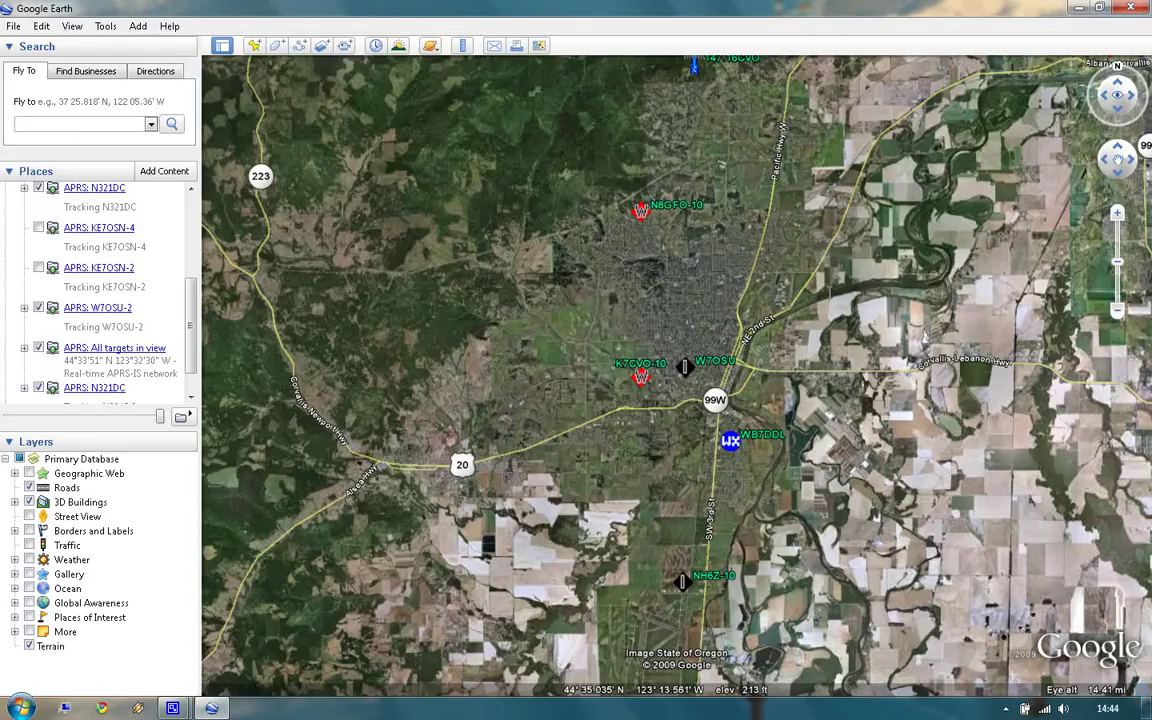
Examine the APRS stations around Corvallis in Google Earth and the W7OSU-2 track east of Interstate 5.
scroll(550, 333, down, 3)
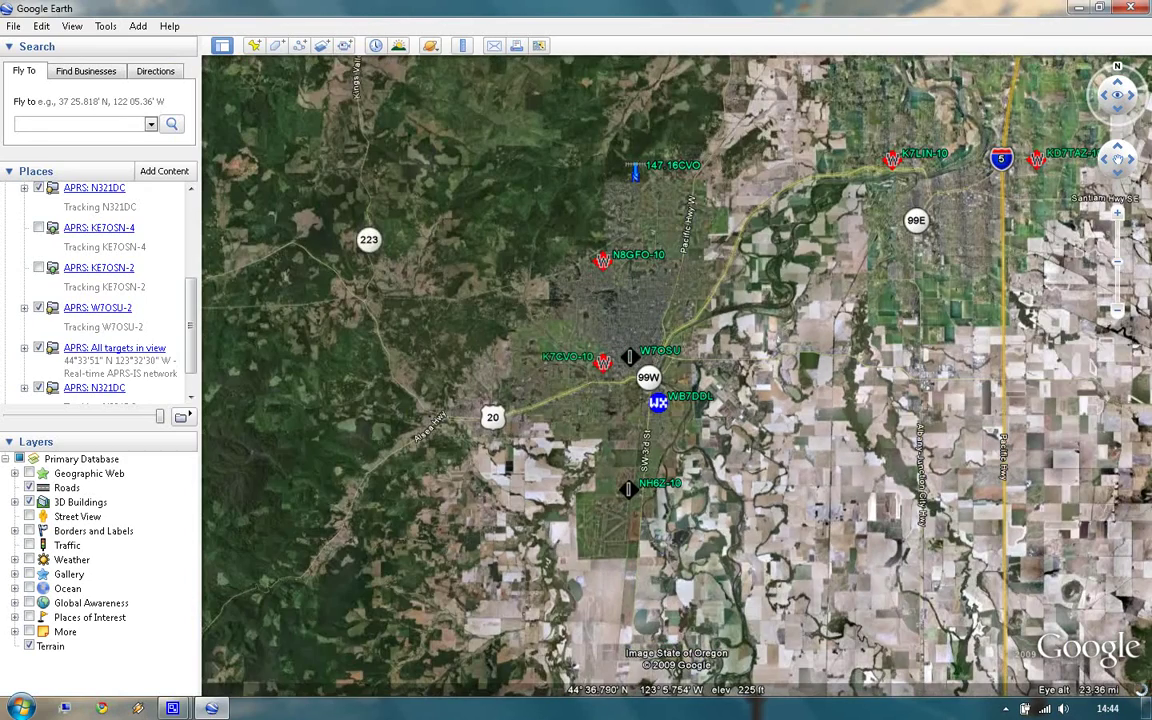
scroll(1016, 284, down, 5)
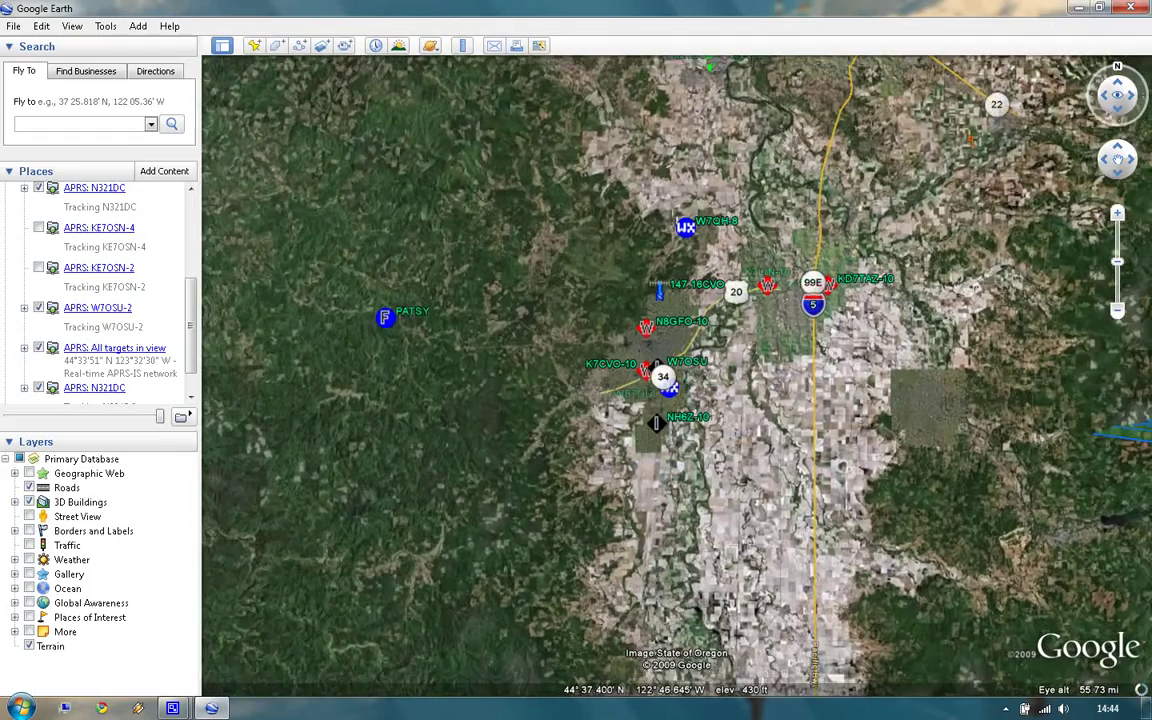
drag(1016, 290, 512, 246)
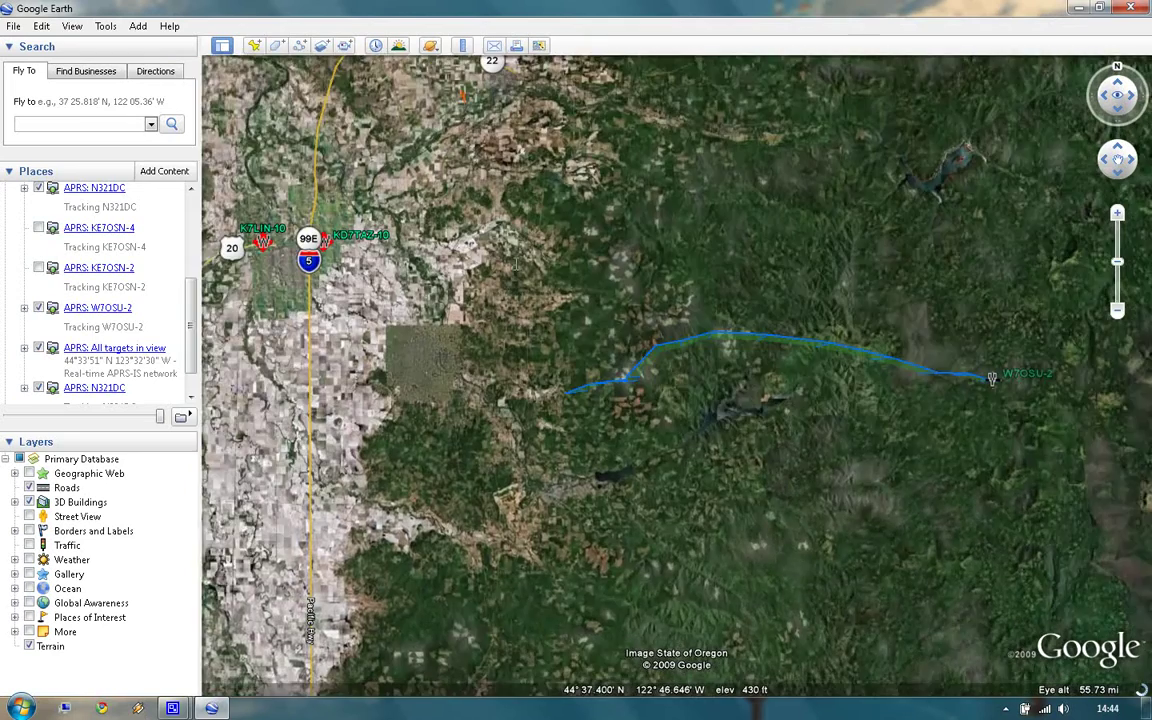
drag(822, 274, 731, 328)
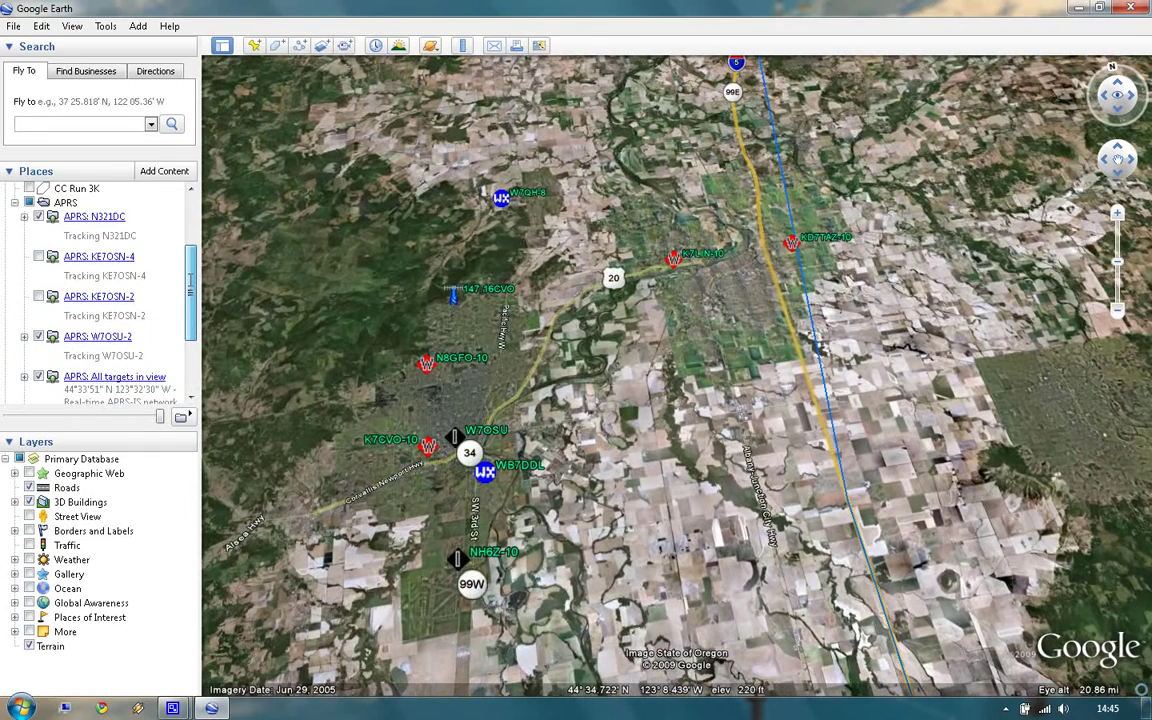
Collapse the APRS folder in the saved places and fly to the Starting Location placemark.
scroll(170, 255, down, 1)
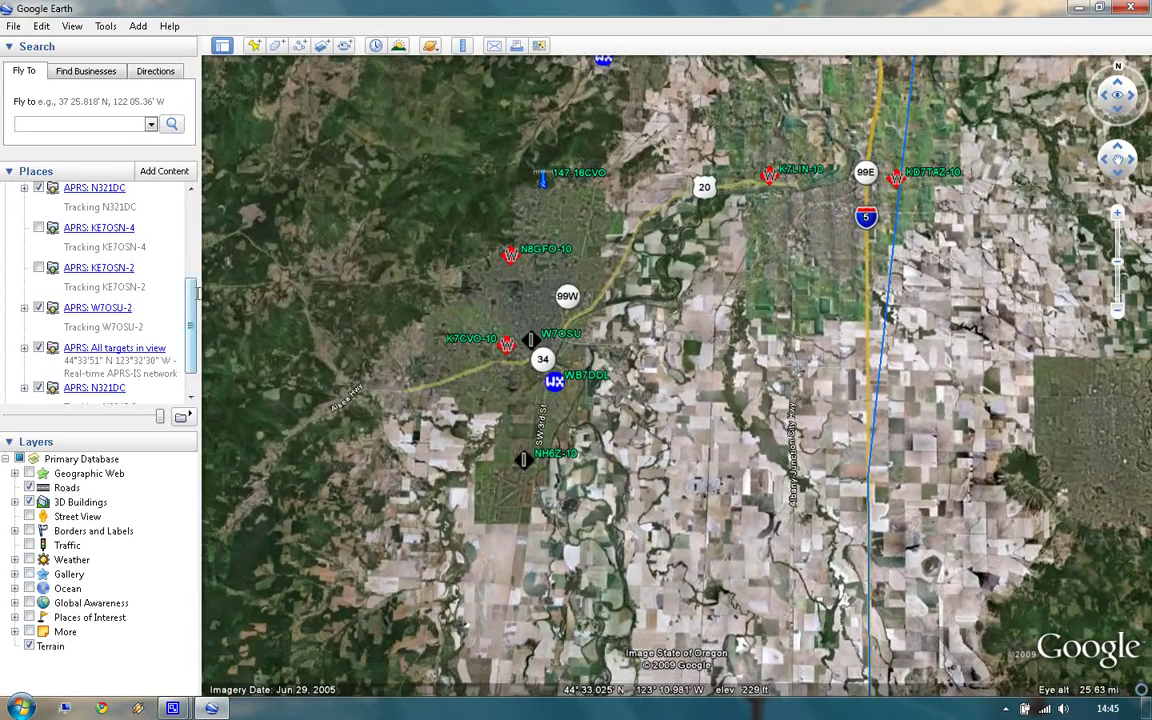
scroll(172, 262, up, 1)
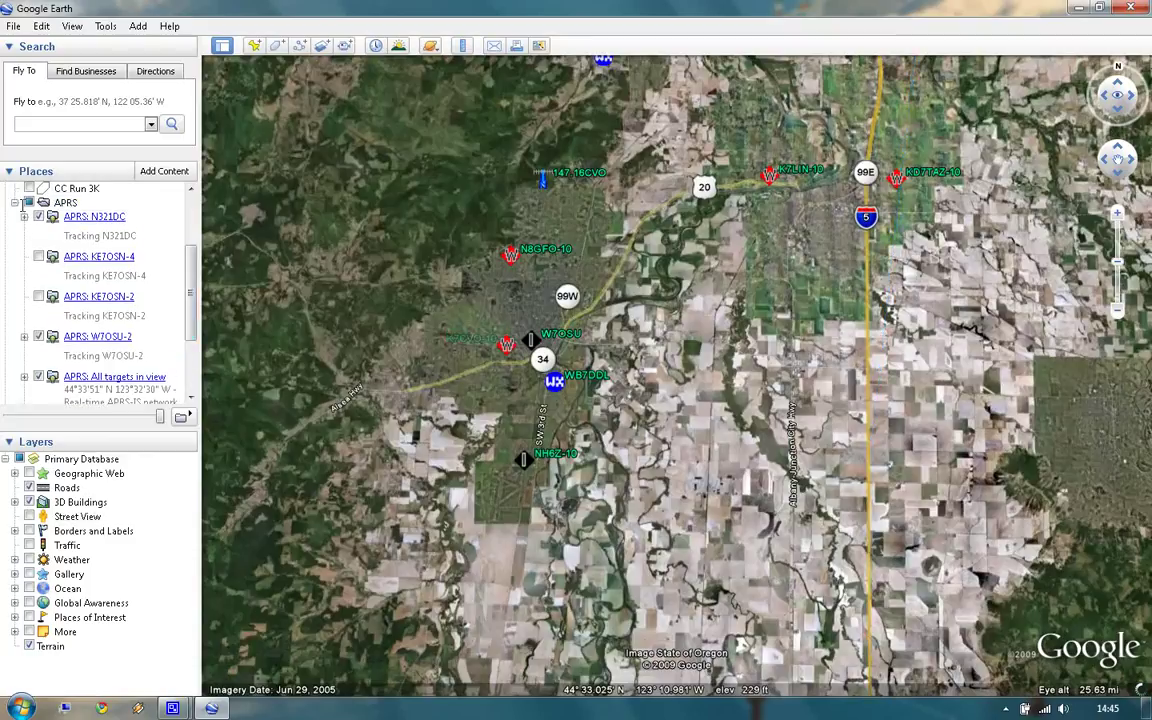
click(14, 202)
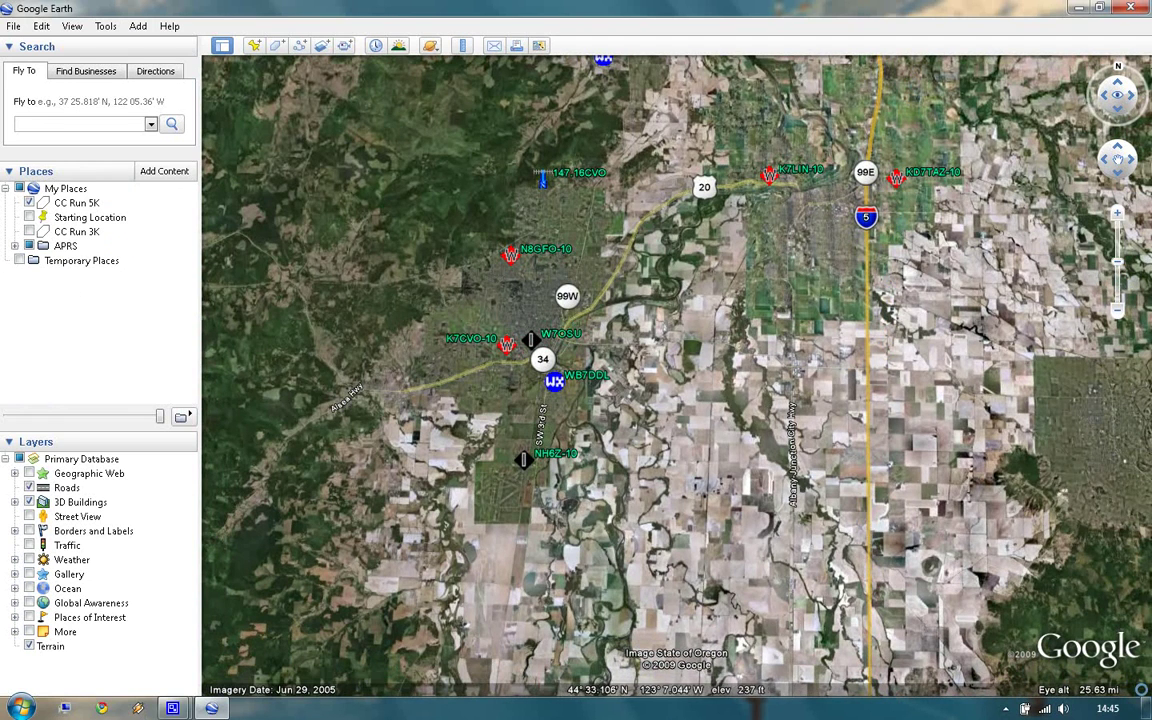
double_click(90, 217)
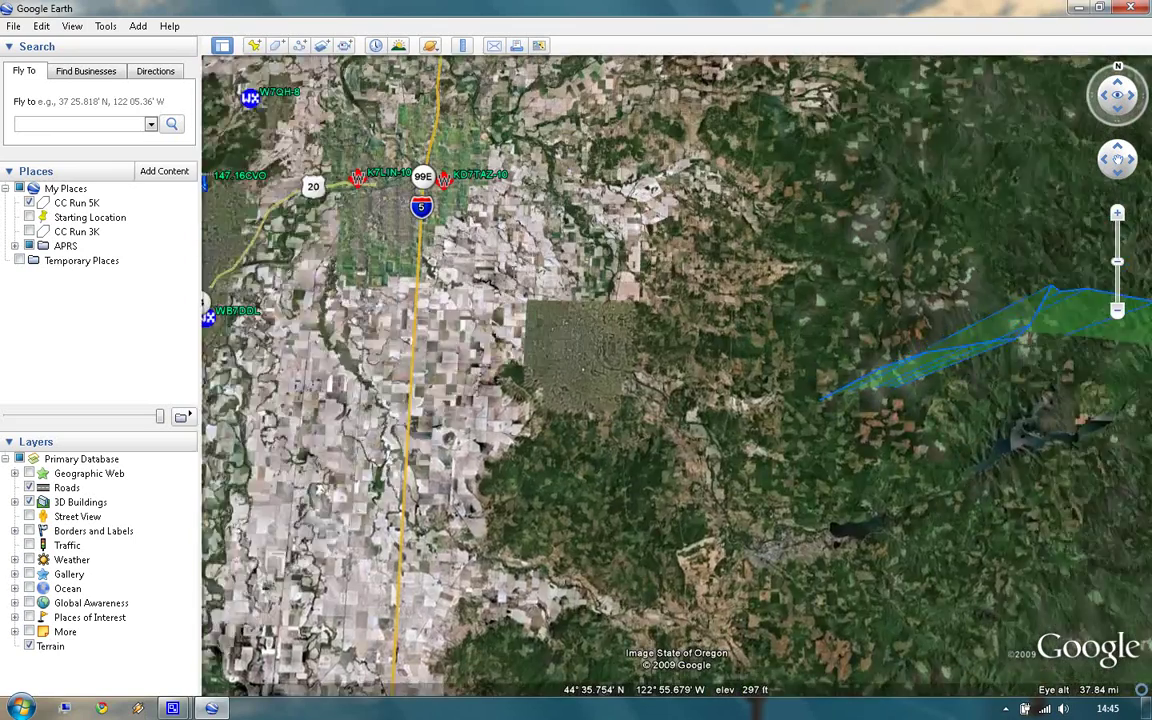